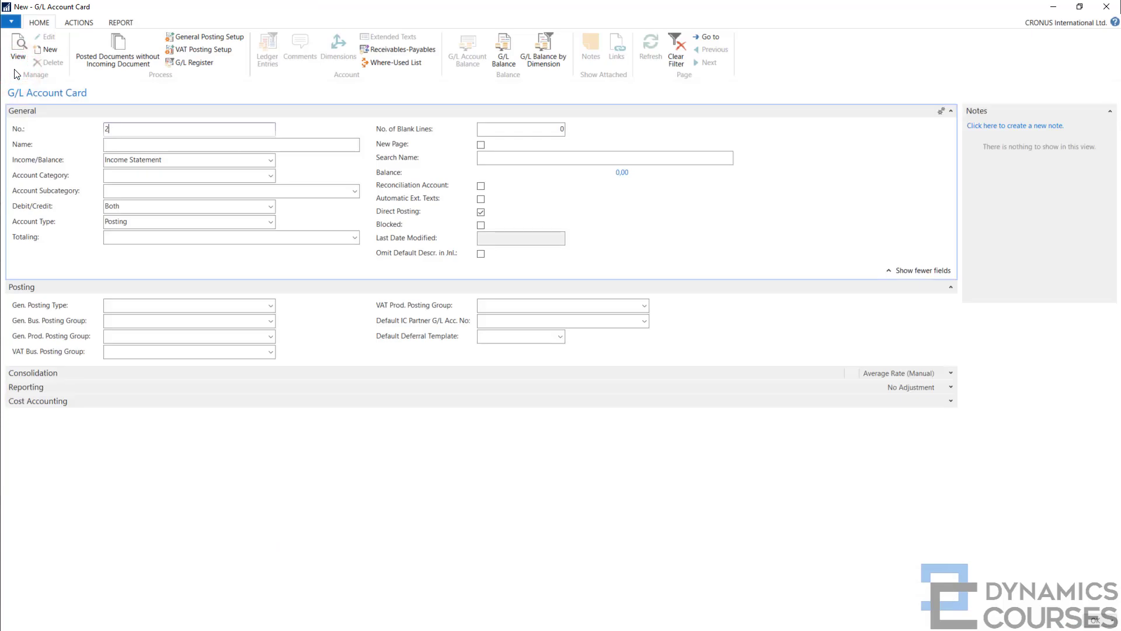
pyautogui.write('110')
pyautogui.write('-')
pyautogui.write('10')
# Step: Enter account number 2110-10 on the new G/L Account Card
pyautogui.press('Tab')
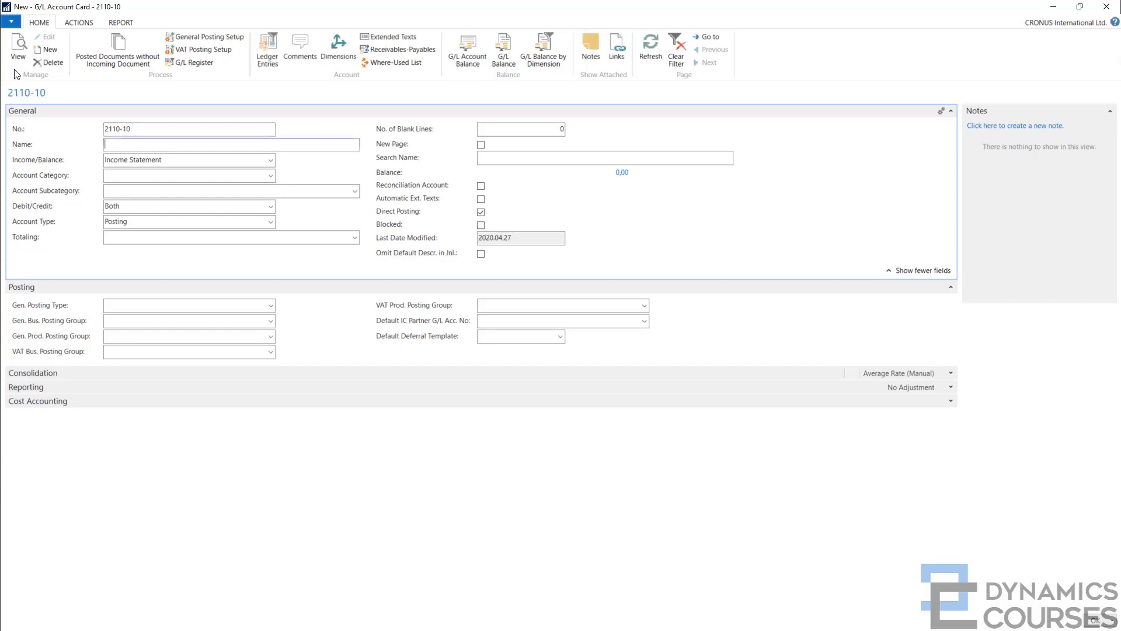
pyautogui.write('It')
pyautogui.write('ems 10')
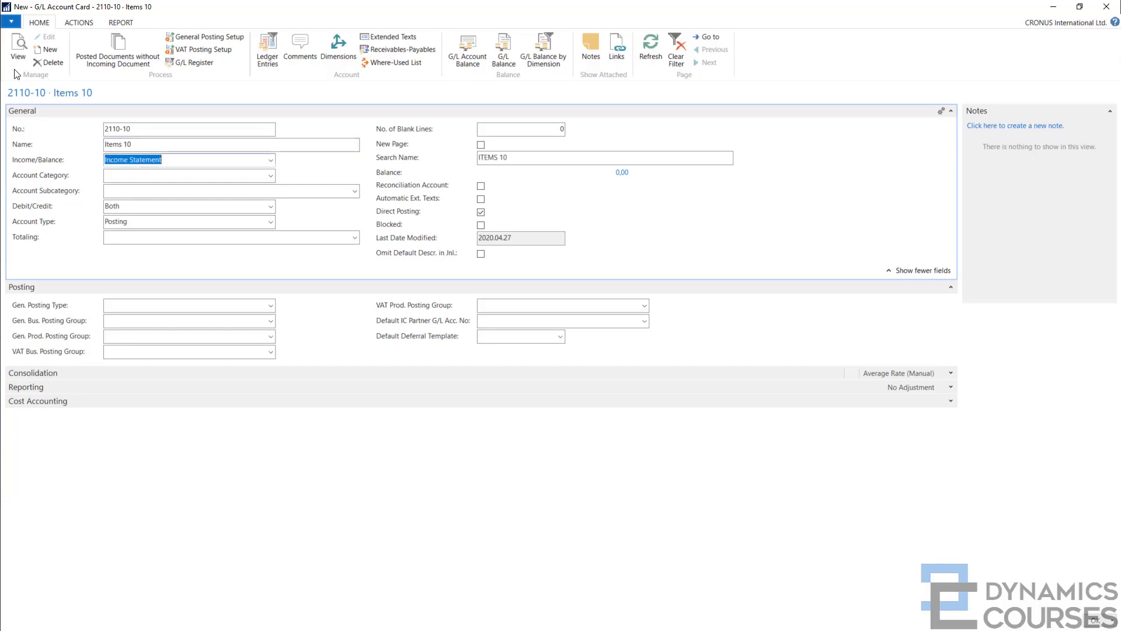
# Step: Create a new G/L account card numbered 2110-20 with the name Items 20
pyautogui.click(49, 47)
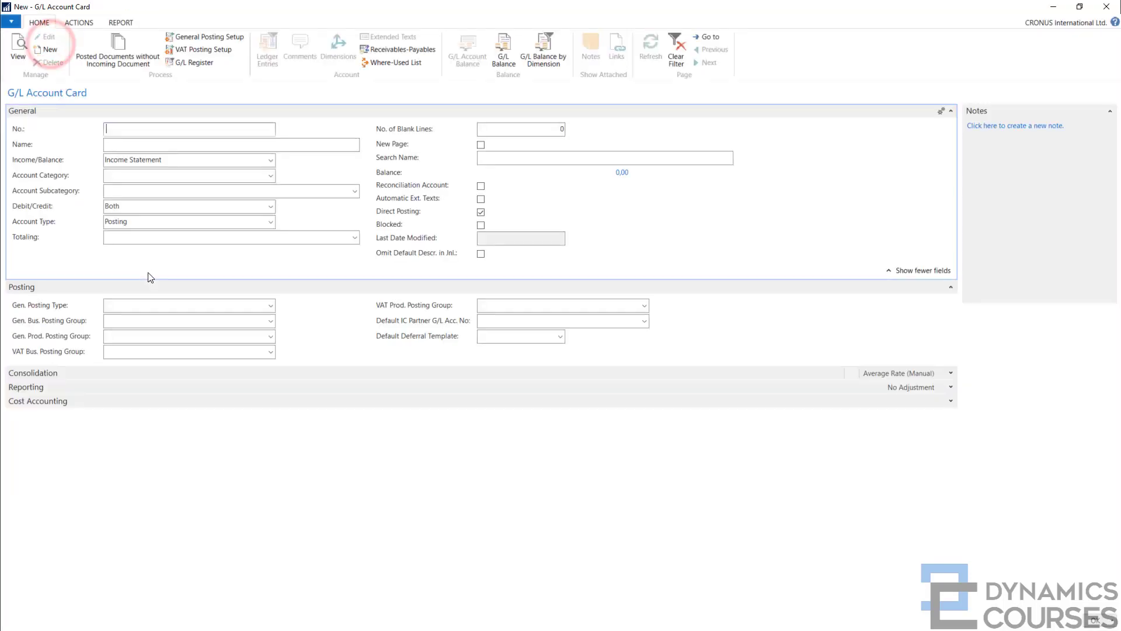
pyautogui.write('2110')
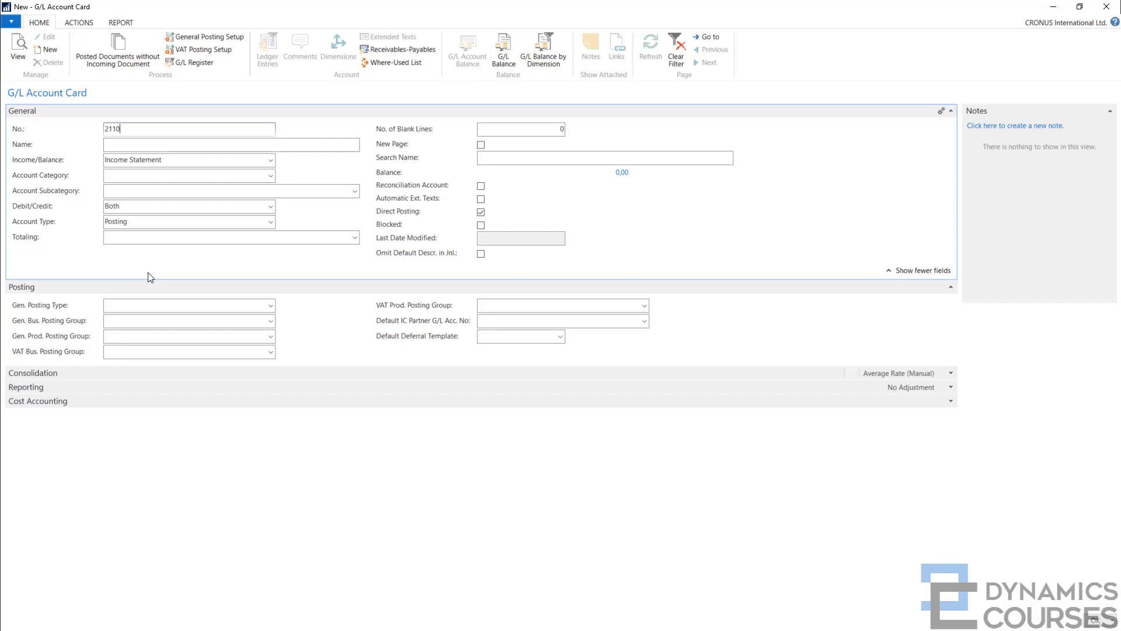
pyautogui.write('-20')
pyautogui.press('Tab')
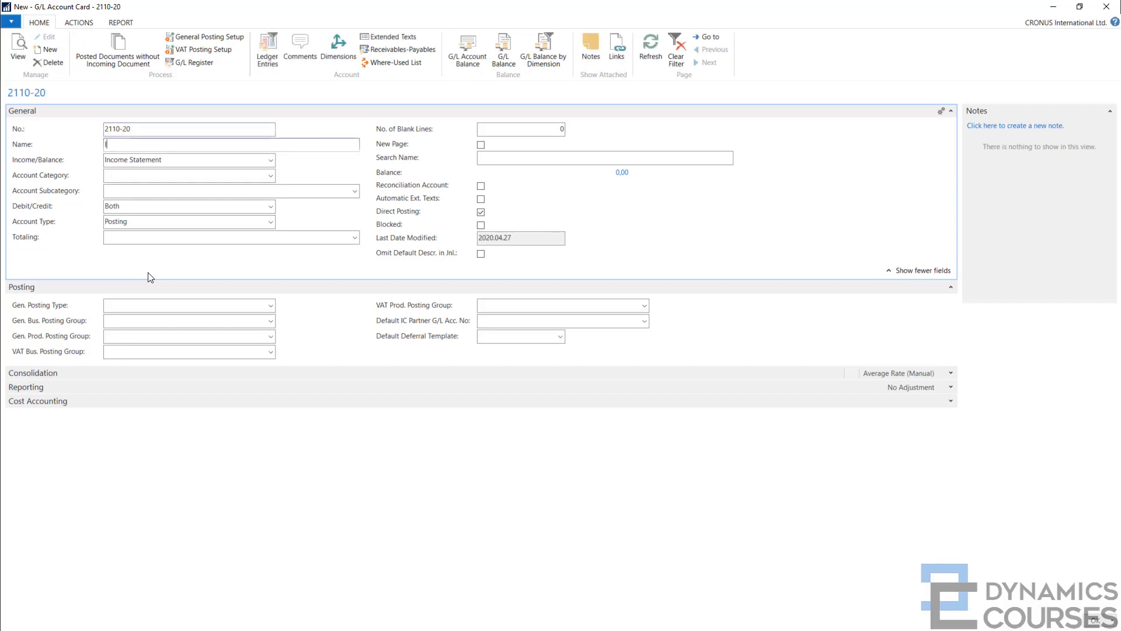
pyautogui.write('Items 20')
pyautogui.press('Tab')
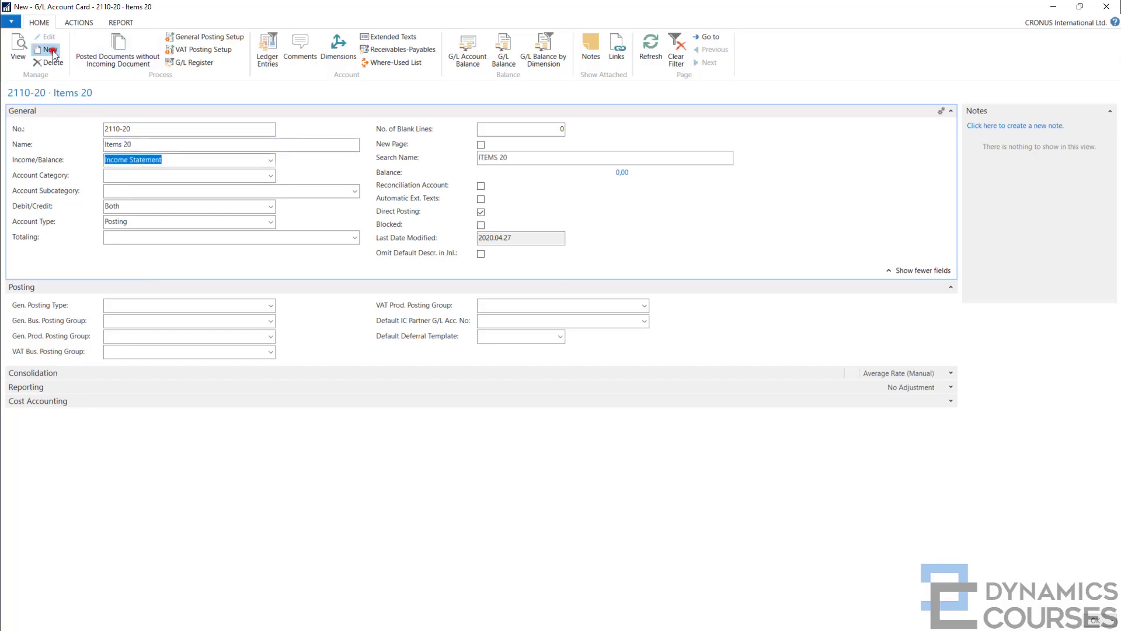
# Step: Create a new G/L account card numbered 2110-100 with the name Items 100
pyautogui.click(50, 50)
pyautogui.write('2')
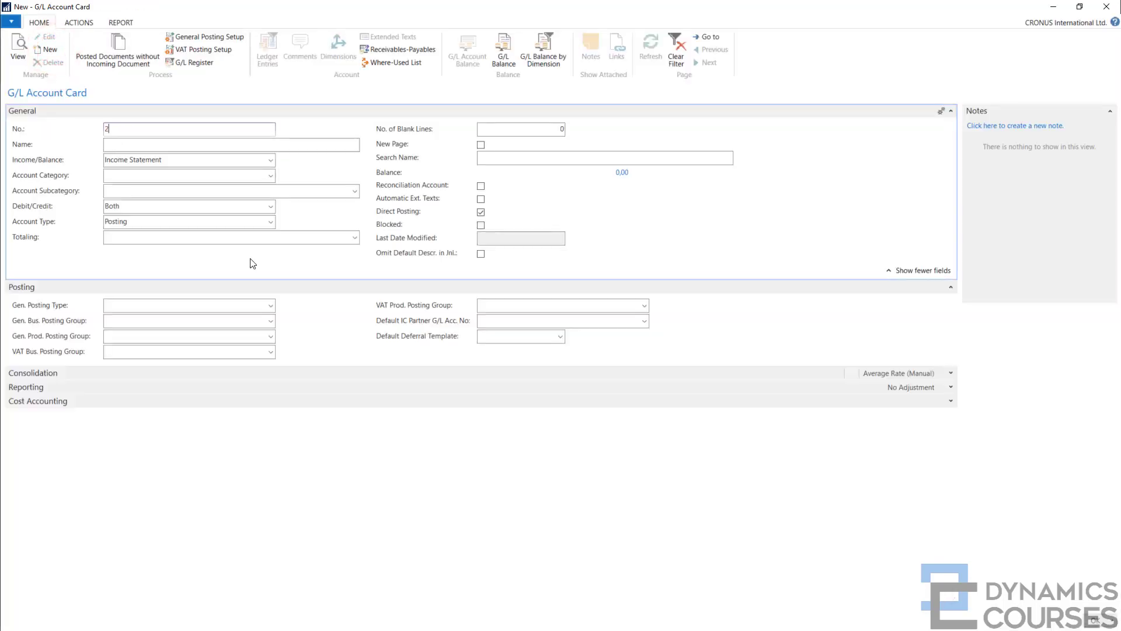
pyautogui.write('110-10')
pyautogui.write('0')
pyautogui.press('Tab')
pyautogui.write('M')
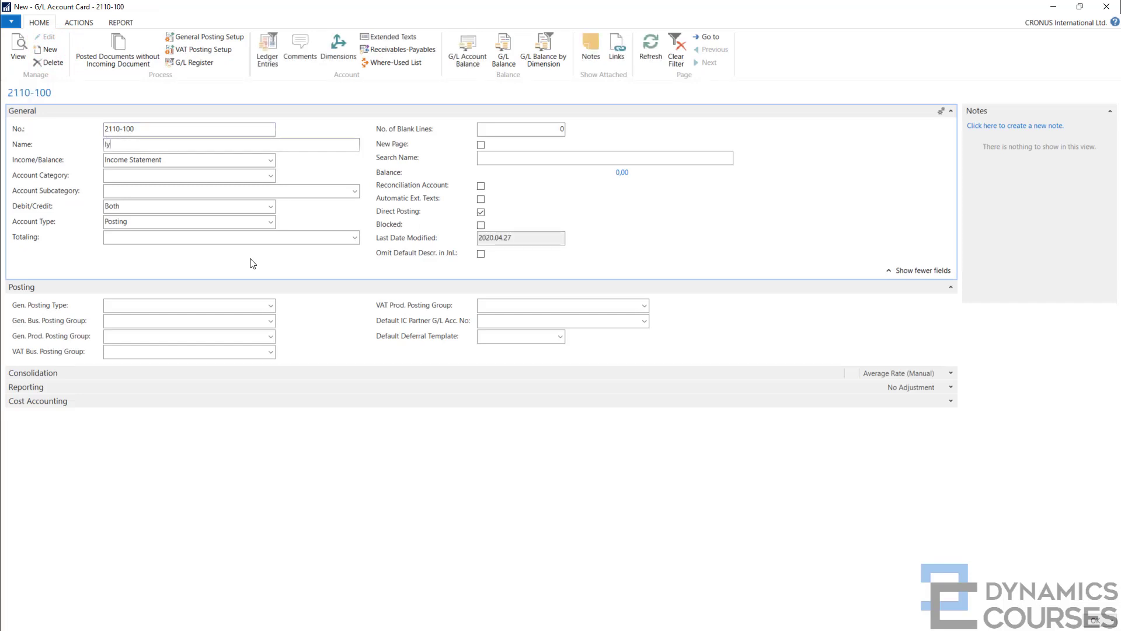
pyautogui.write('ems')
pyautogui.write(' 100')
pyautogui.press('Tab')
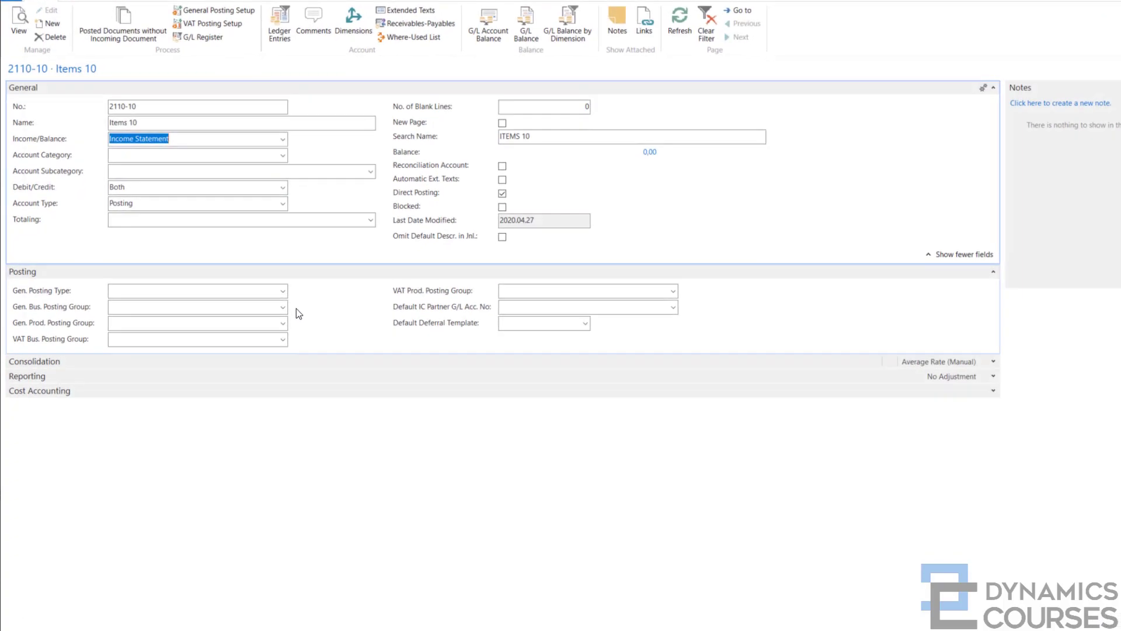
# Step: Close the account card to return to the Chart of Accounts list
pyautogui.press('Escape')
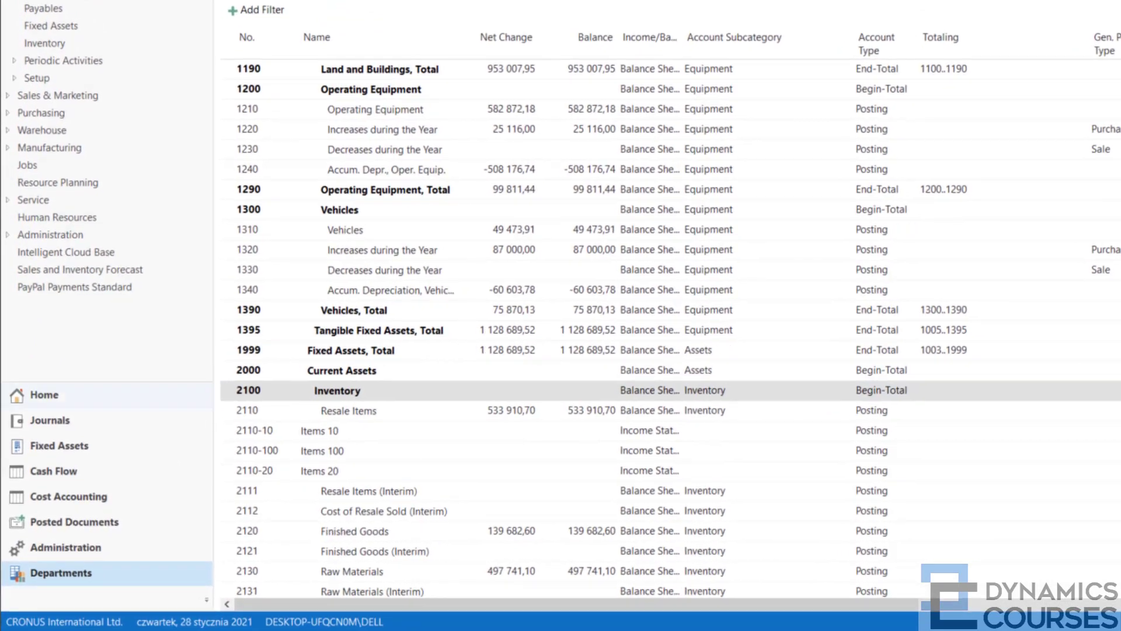
pyautogui.scroll(-2, 399, 510)
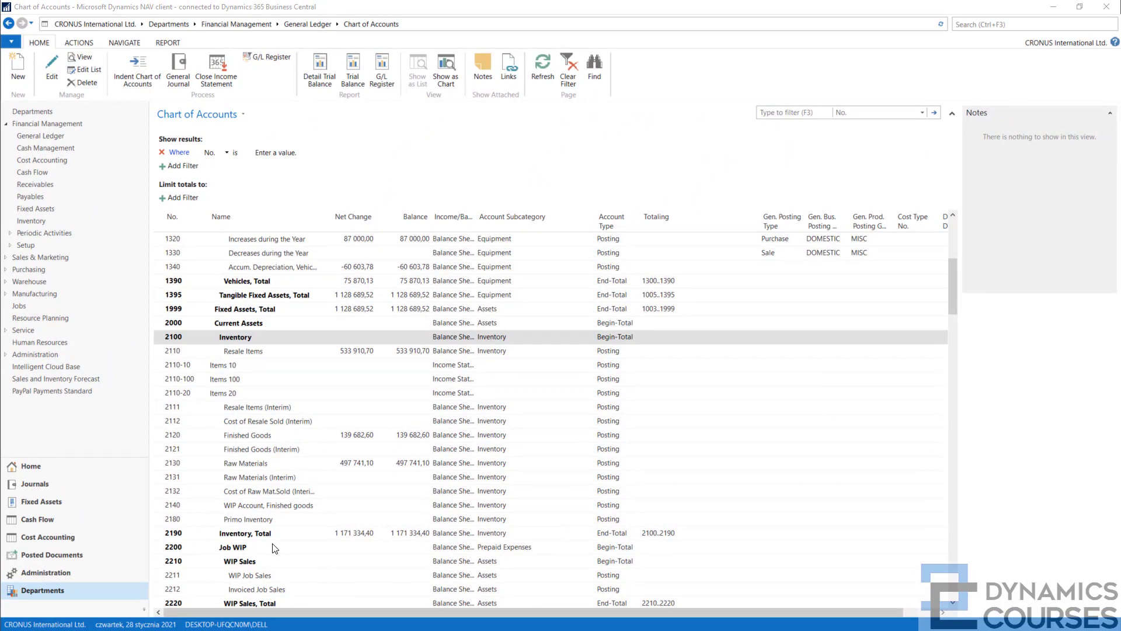
# Step: Renumber account 2110-10 to 2110-010 and confirm the change
pyautogui.click(201, 366)
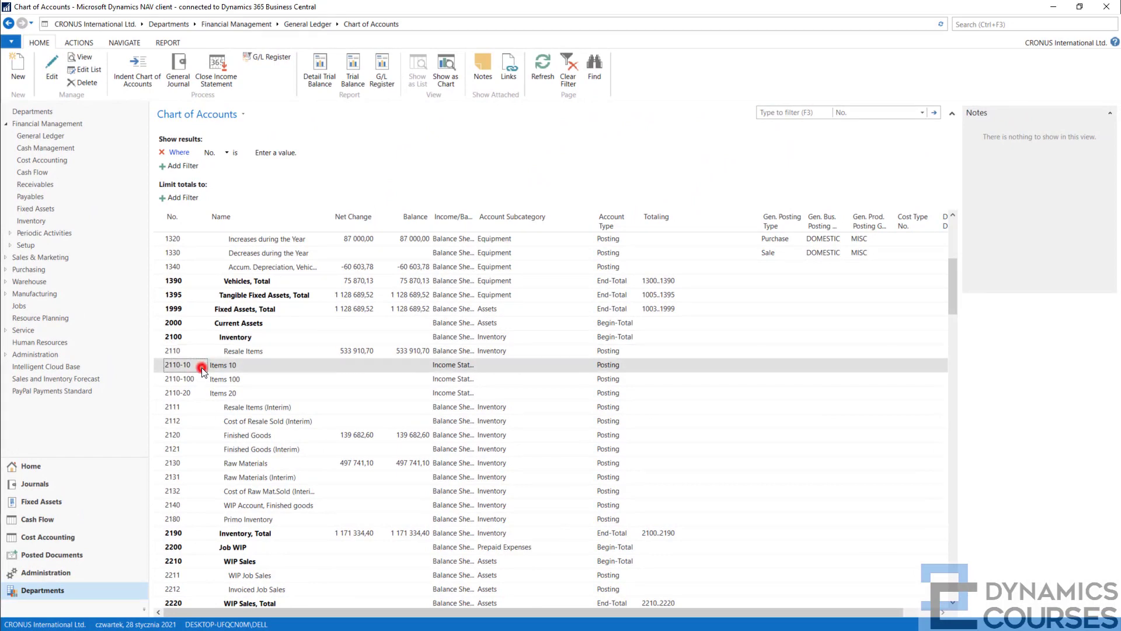
pyautogui.click(51, 74)
pyautogui.click(123, 128)
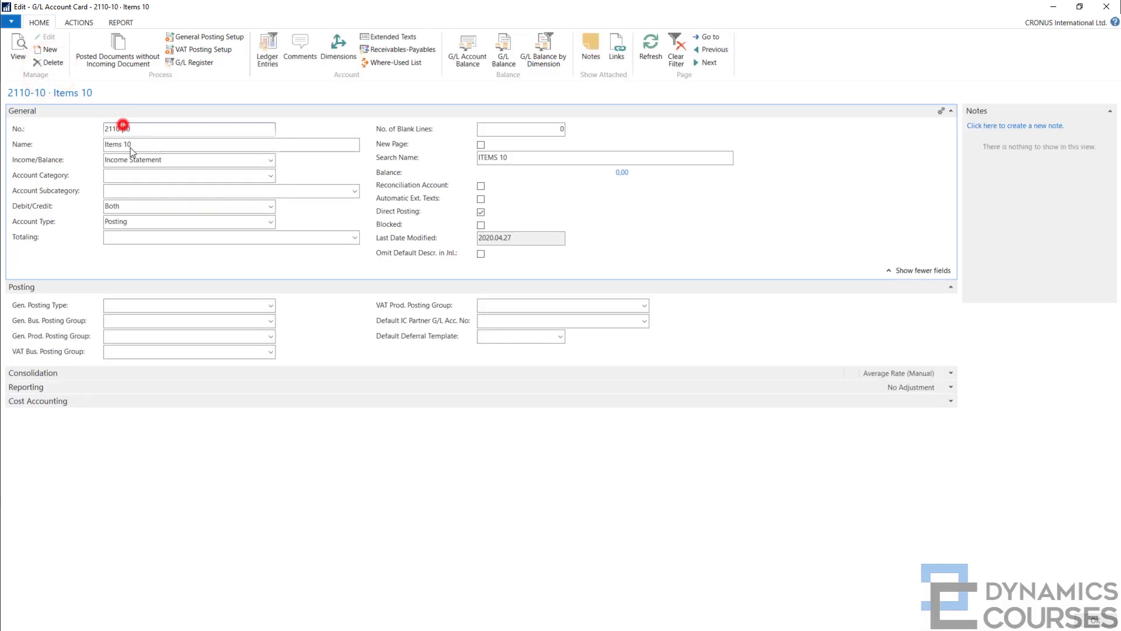
pyautogui.write('0')
pyautogui.click(157, 149)
pyautogui.click(569, 335)
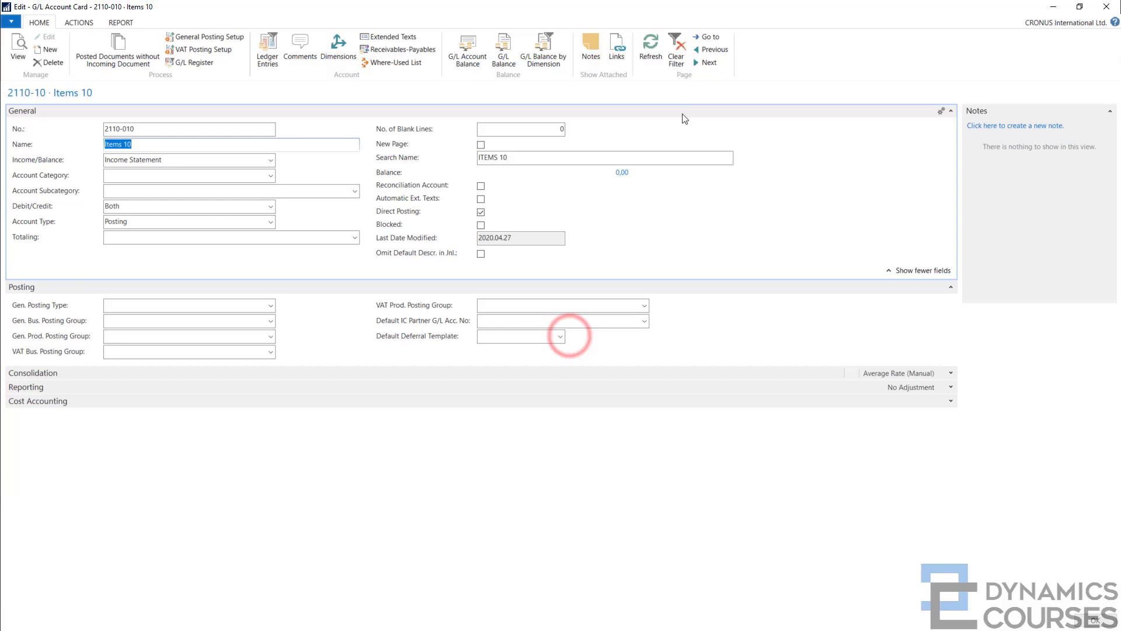
# Step: Renumber account 2110-20 to 2110-020 and confirm the change
pyautogui.click(707, 62)
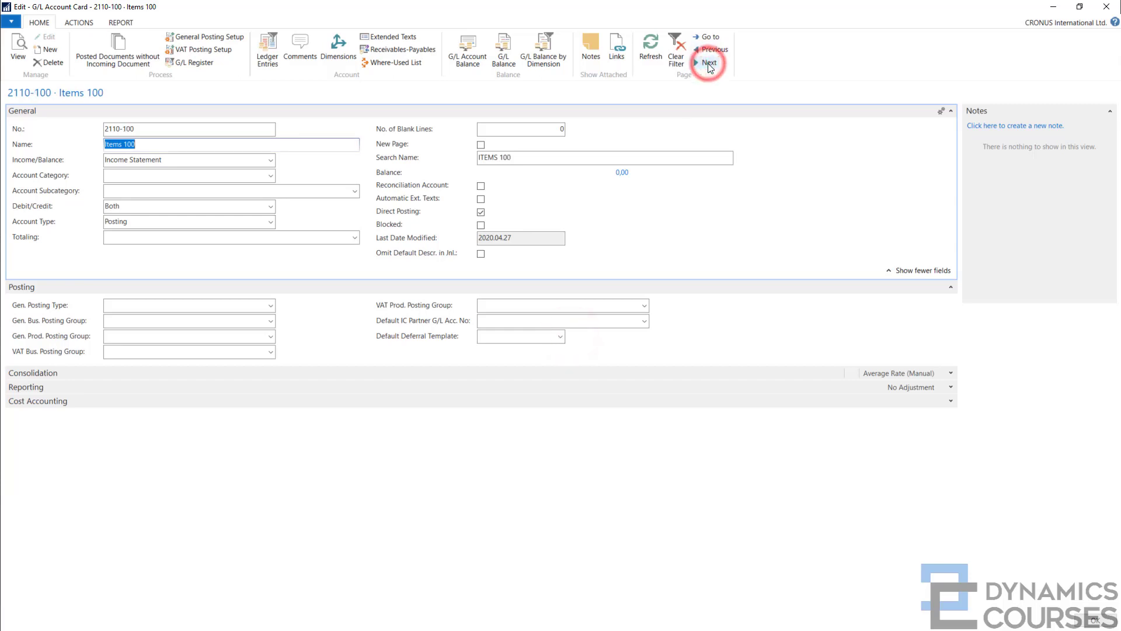
pyautogui.click(707, 63)
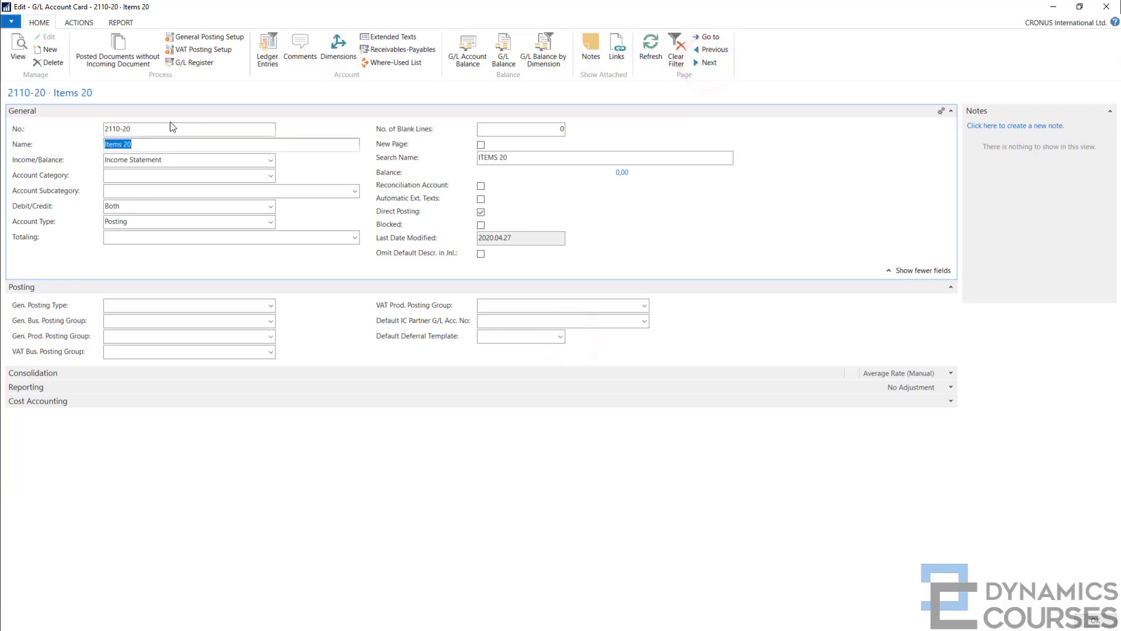
pyautogui.click(121, 129)
pyautogui.write('0')
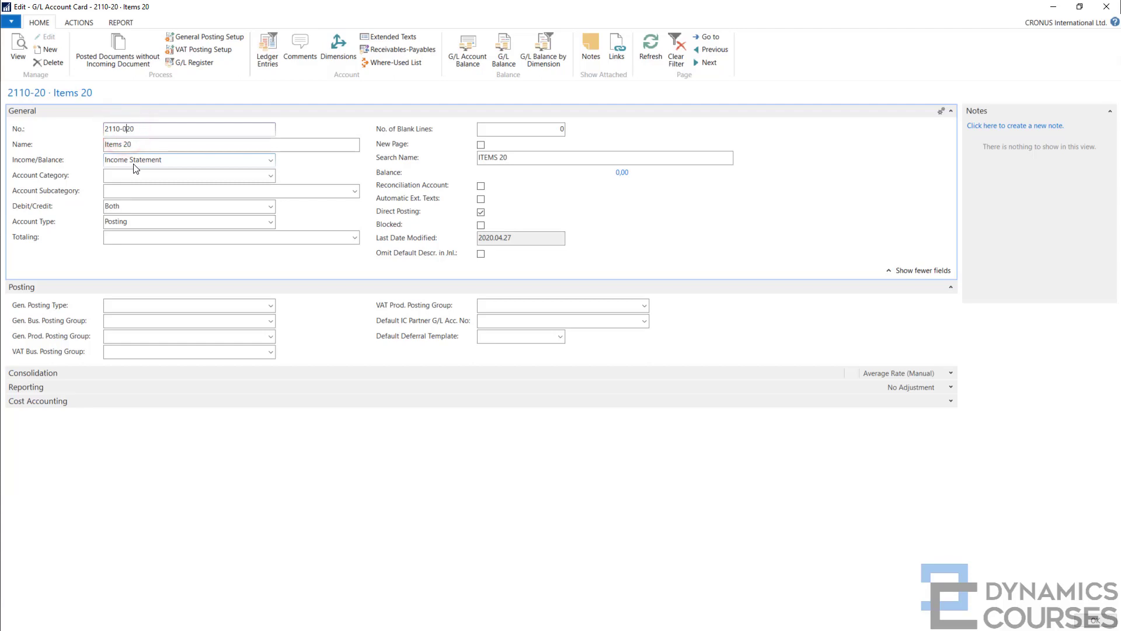
pyautogui.press('Tab')
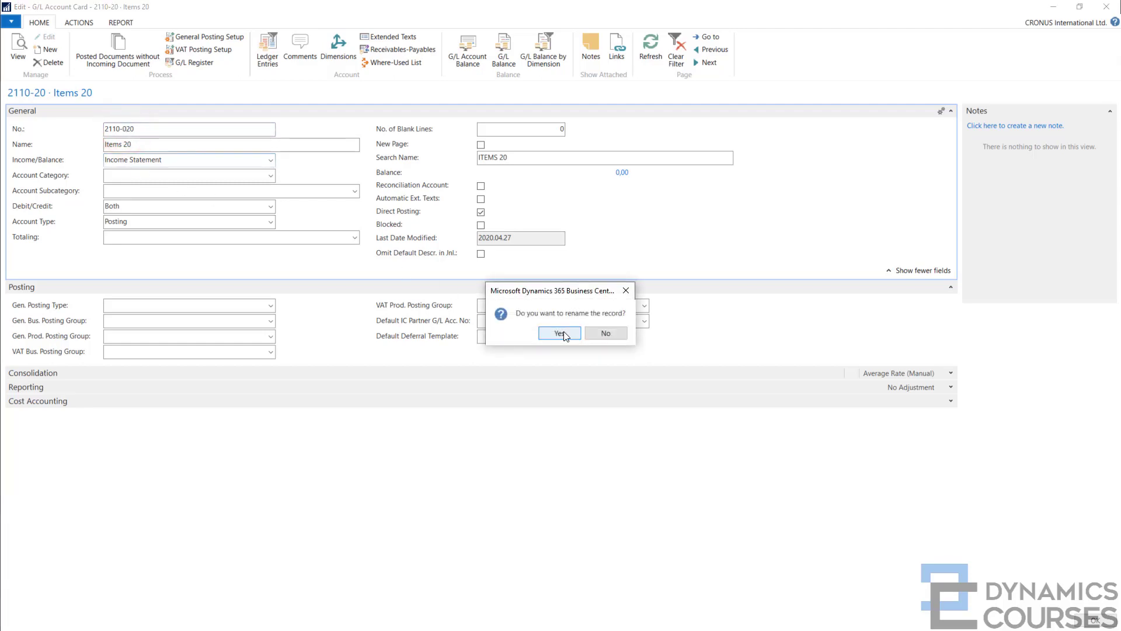
pyautogui.click(564, 335)
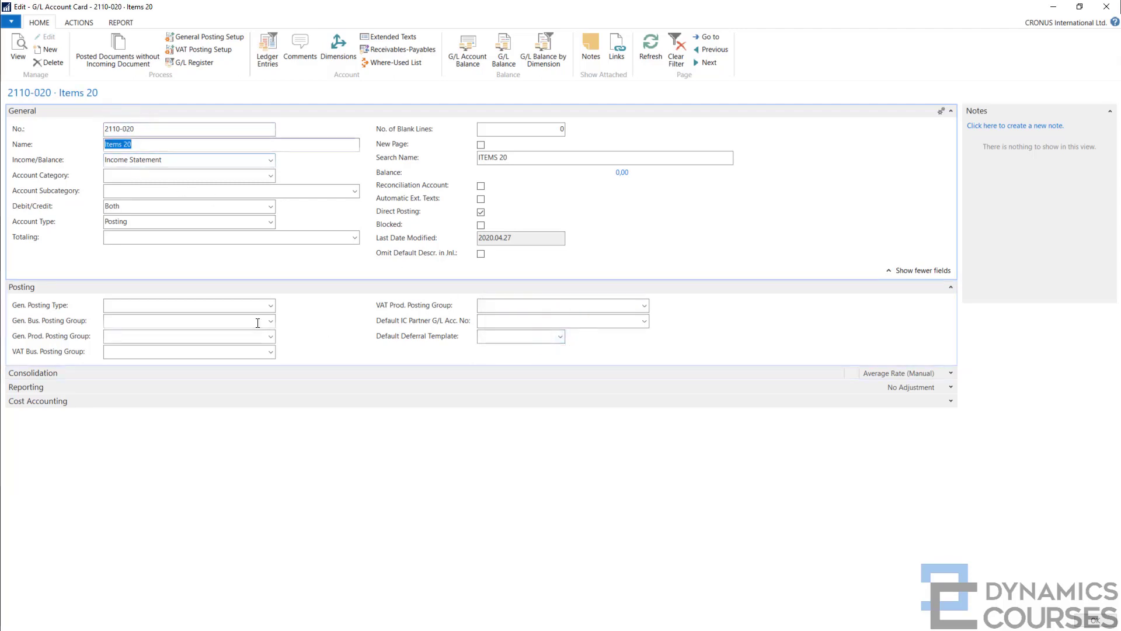
# Step: Close the G/L Account Card to view the reordered Chart of Accounts
pyautogui.press('Escape')
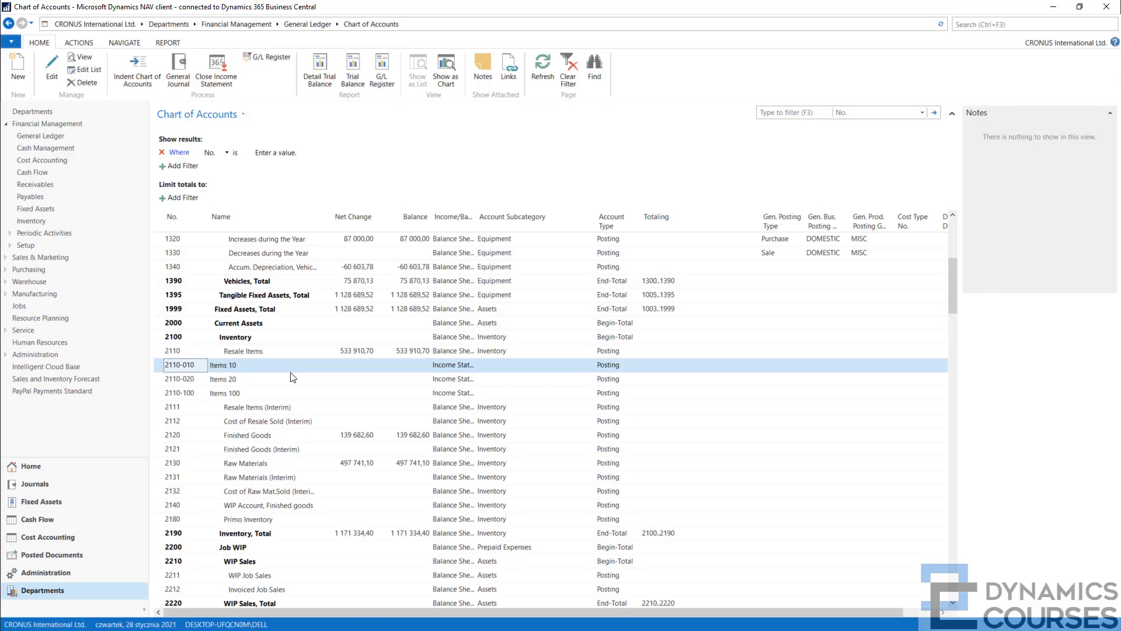
# Step: Run Indent Chart of Accounts from the Home ribbon and confirm with Yes
pyautogui.click(138, 70)
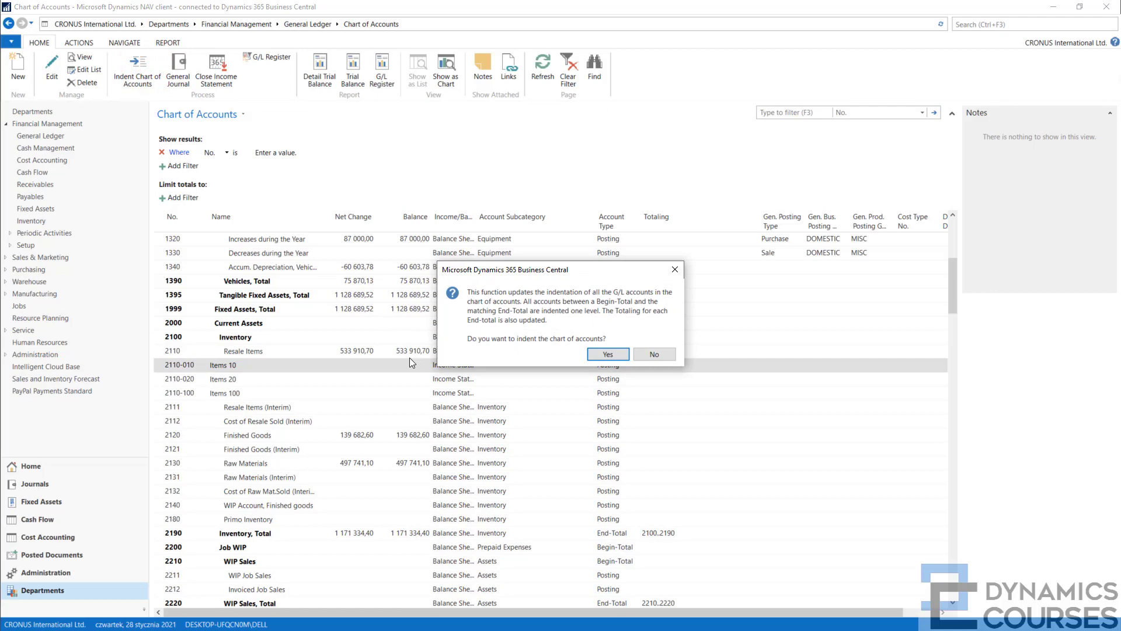
pyautogui.click(606, 355)
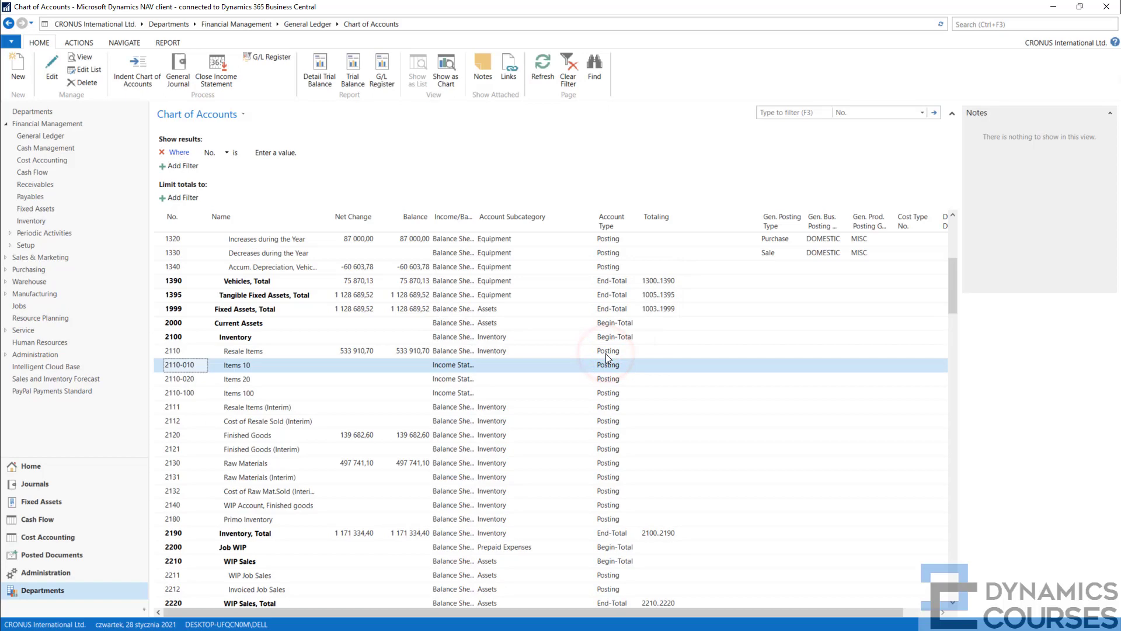